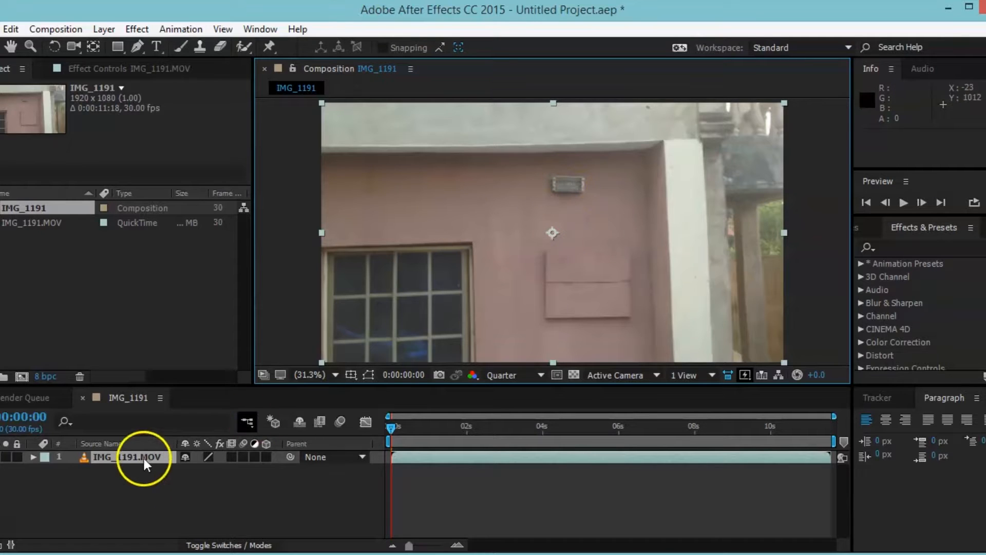
Add a new null object layer to the IMG_1191 composition
{"action": "right_click", "coordinate": [136, 496]}
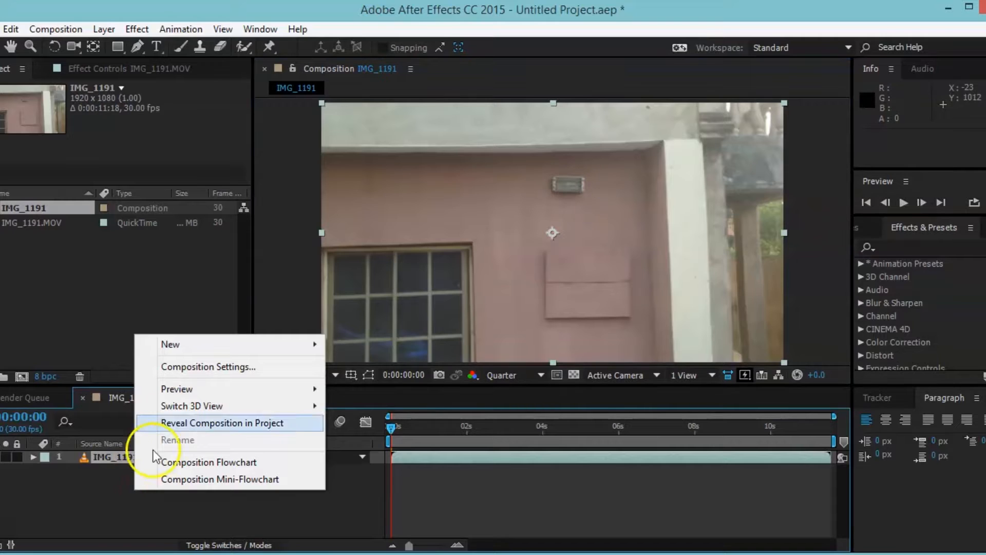
{"action": "mouse_move", "coordinate": [254, 348]}
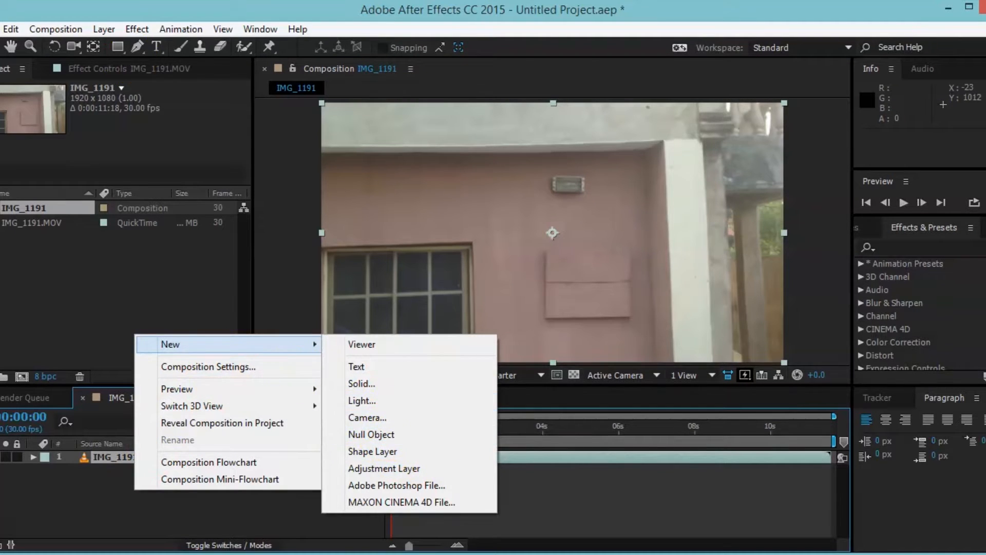
{"action": "left_click", "coordinate": [104, 30]}
{"action": "mouse_move", "coordinate": [260, 22]}
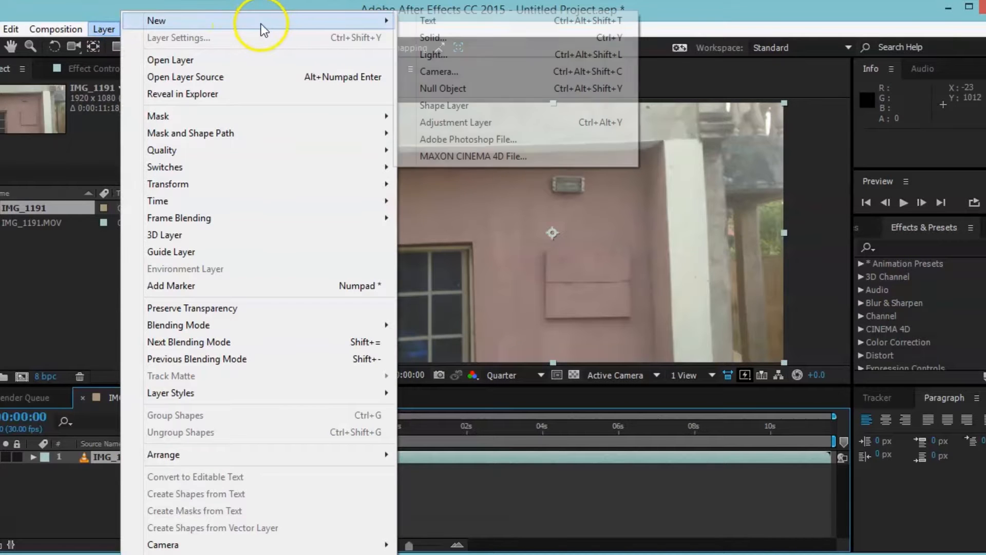
{"action": "left_click", "coordinate": [447, 91]}
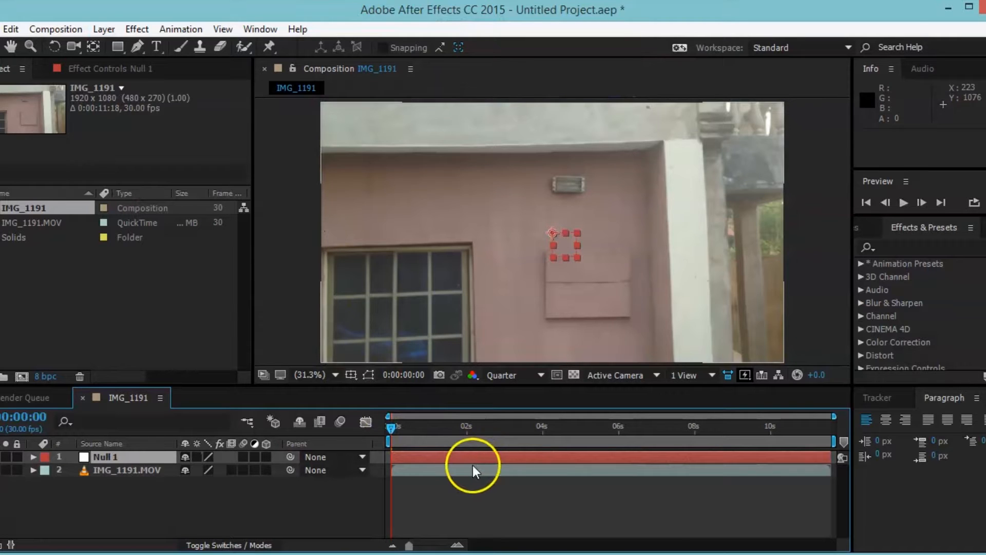
Show the Tracker controls and start Track Motion on the IMG_1191.MOV layer
{"action": "left_click", "coordinate": [455, 476]}
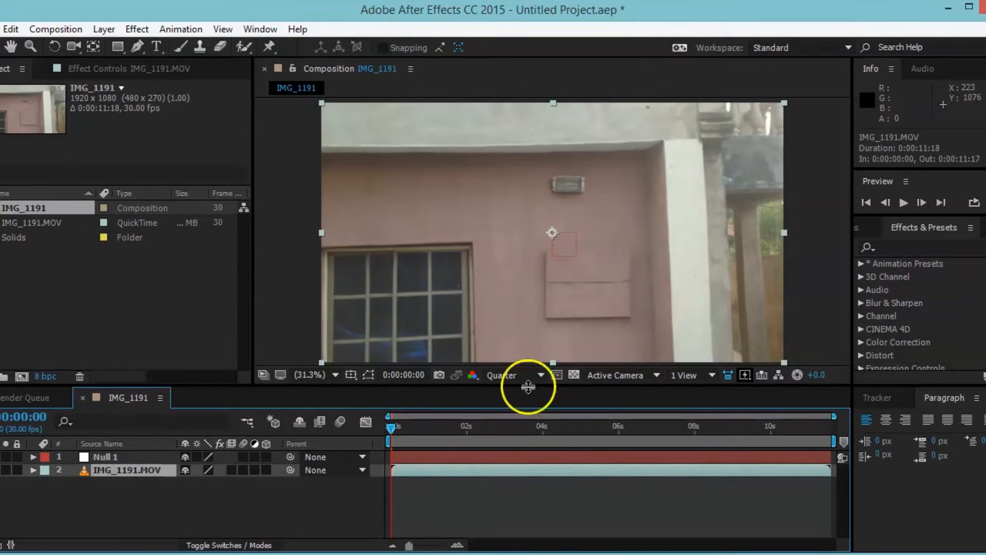
{"action": "left_click", "coordinate": [878, 399]}
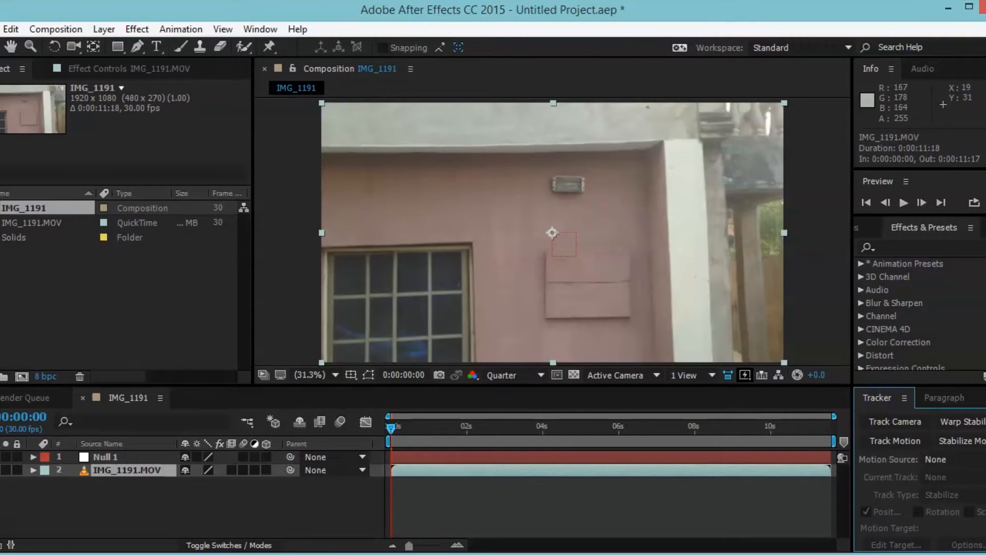
{"action": "left_click", "coordinate": [261, 29]}
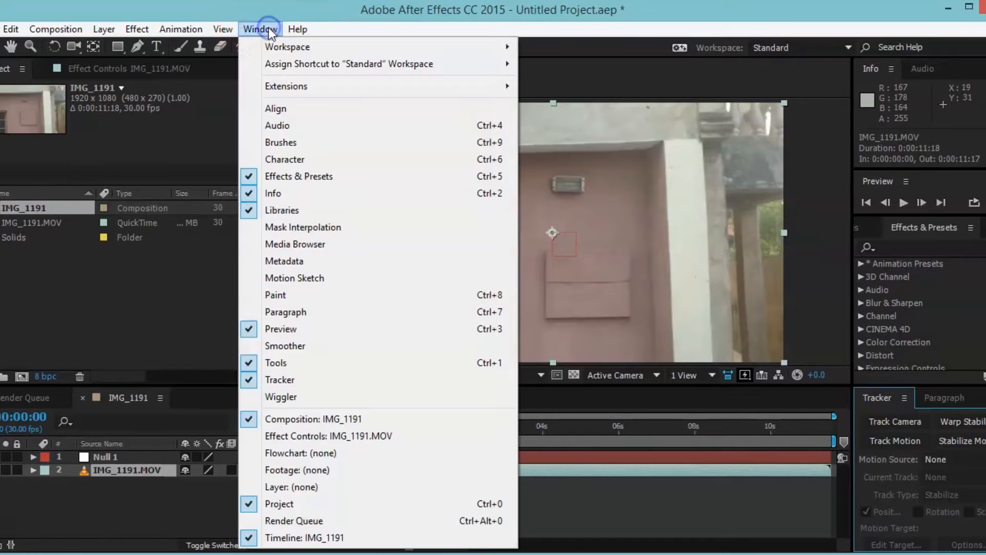
{"action": "left_click", "coordinate": [289, 381]}
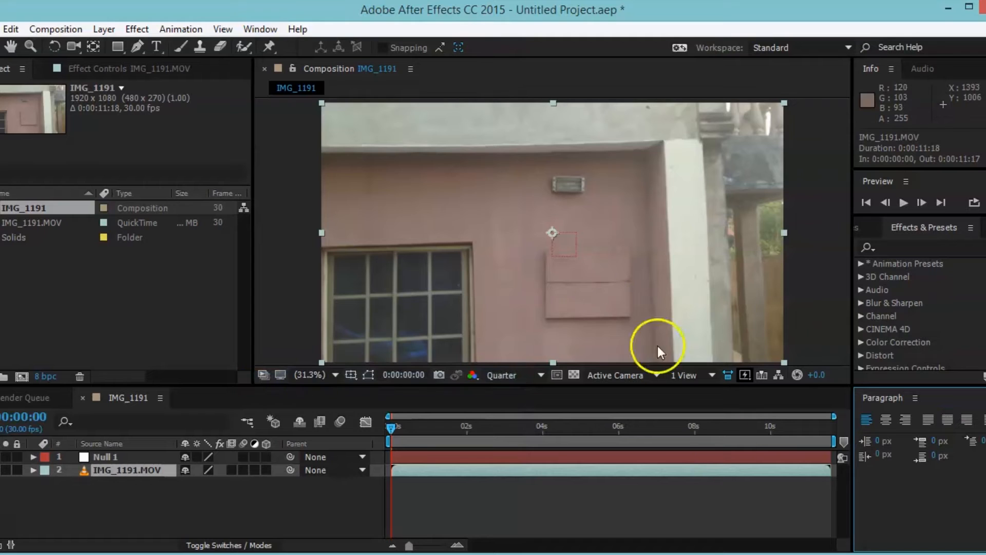
{"action": "left_click", "coordinate": [258, 30]}
{"action": "left_click", "coordinate": [277, 379]}
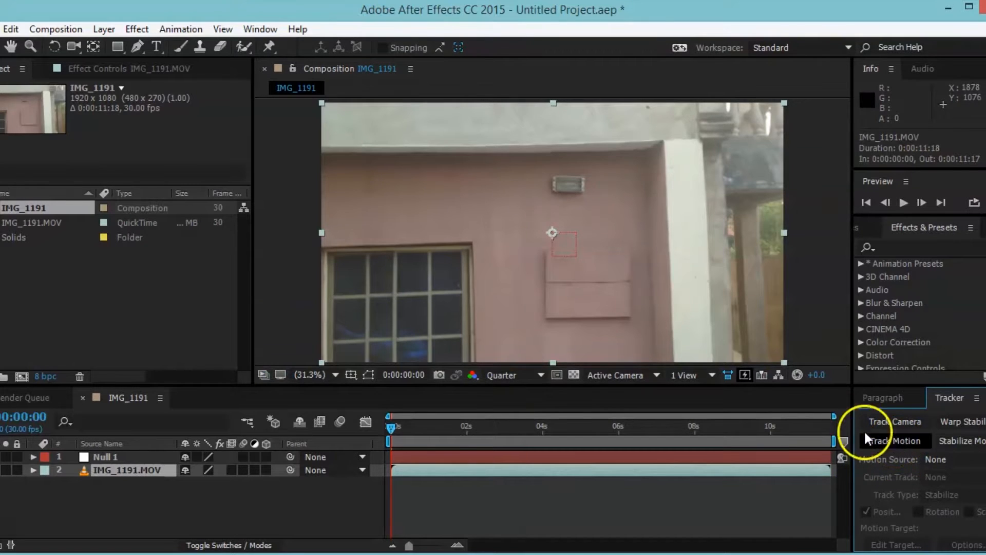
{"action": "left_click", "coordinate": [893, 441]}
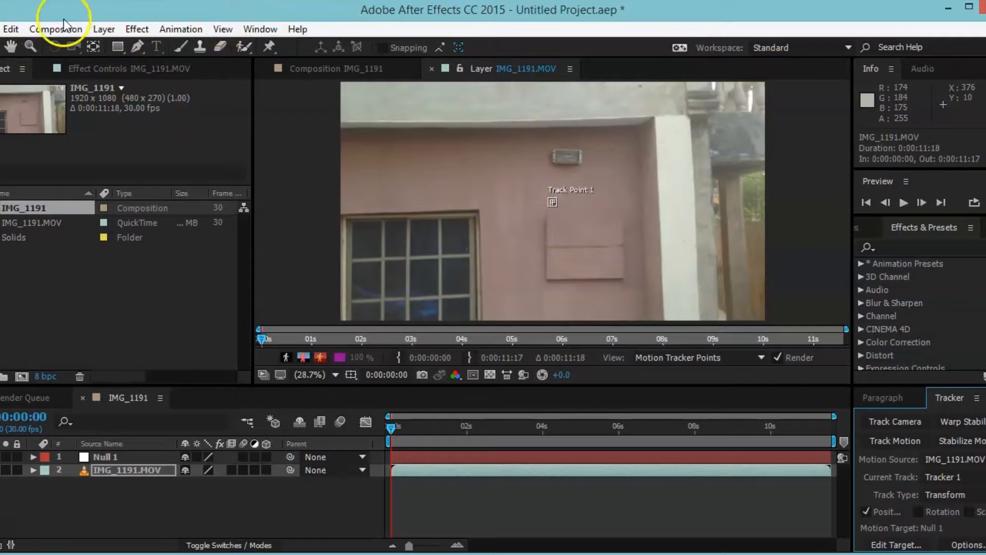
Magnify the layer view to 100% around the wall fixture and Track Point 1
{"action": "left_click", "coordinate": [30, 47]}
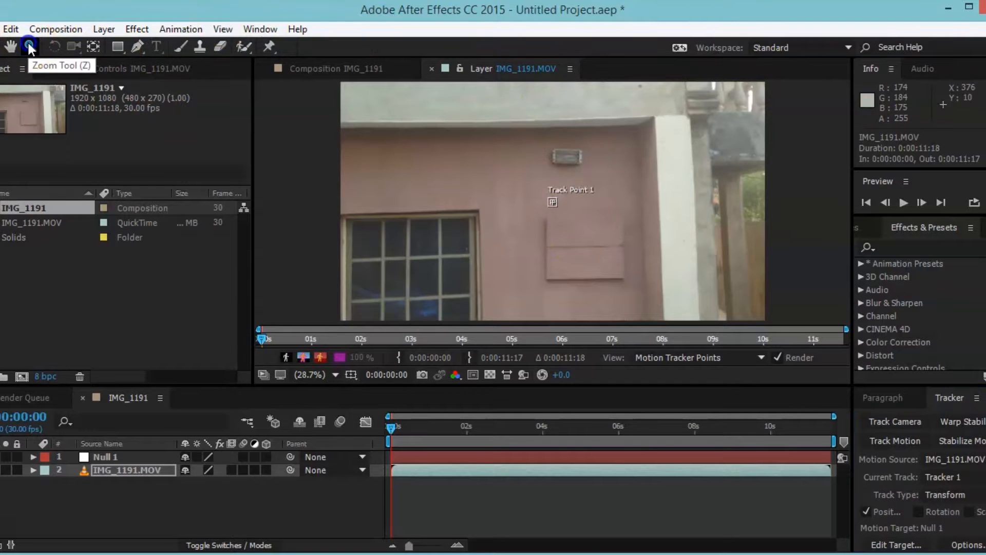
{"action": "left_click", "coordinate": [561, 180]}
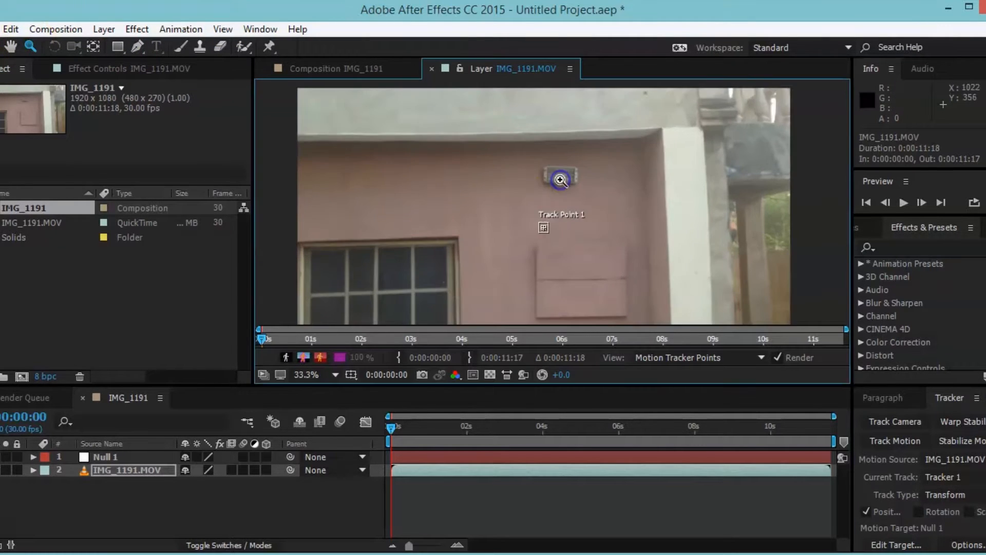
{"action": "left_click", "coordinate": [560, 181]}
{"action": "left_click", "coordinate": [556, 233]}
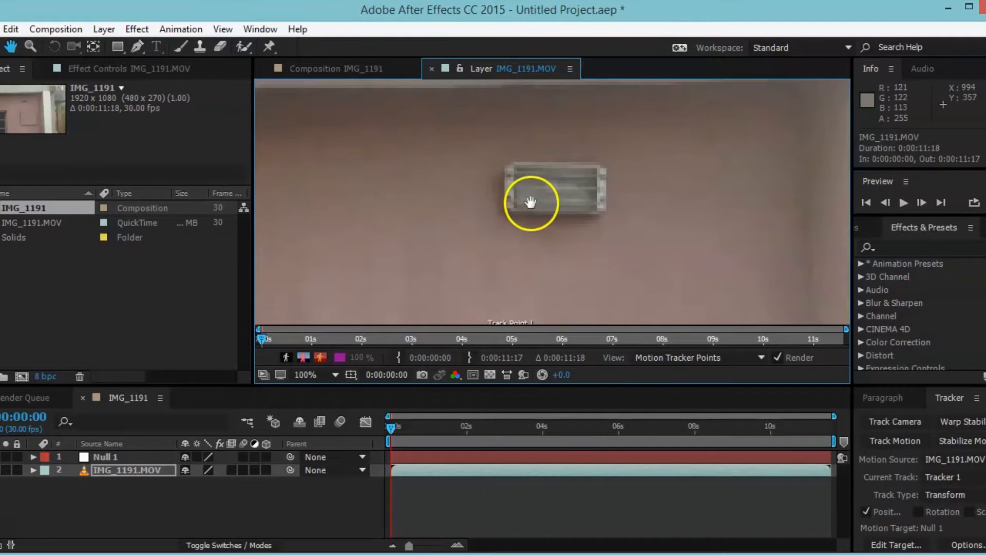
{"action": "left_click_drag", "start_coordinate": [512, 267], "coordinate": [509, 220]}
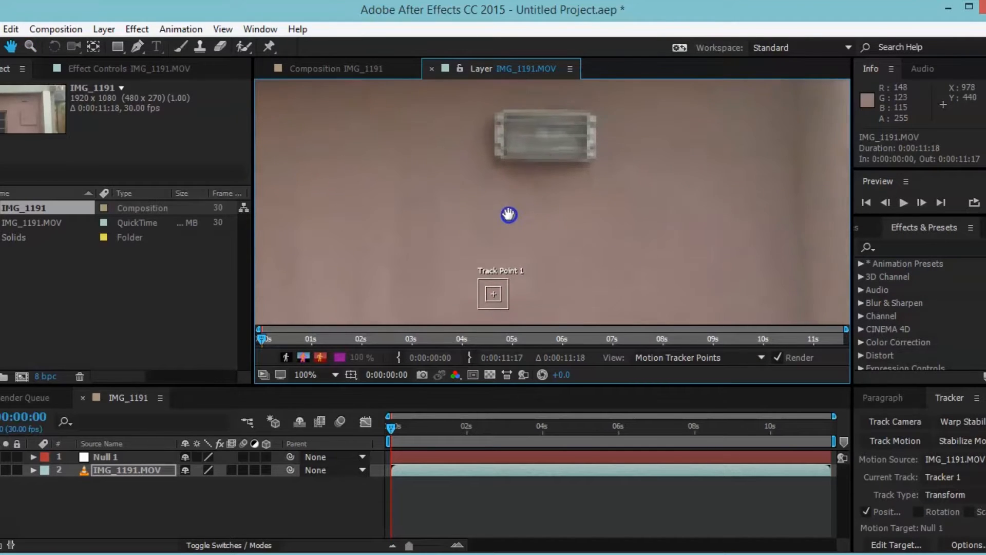
{"action": "key", "text": "v"}
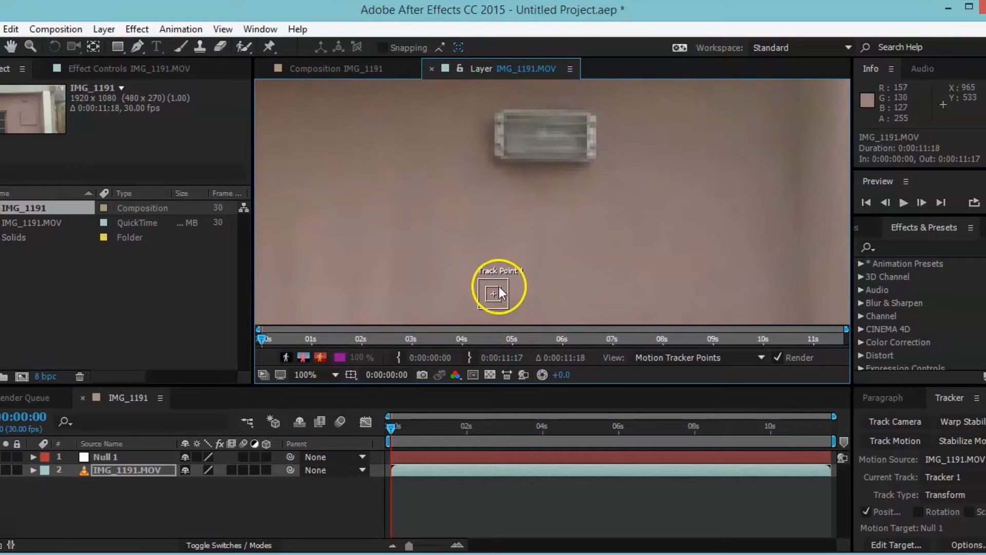
{"action": "left_click_drag", "start_coordinate": [499, 287], "coordinate": [448, 165]}
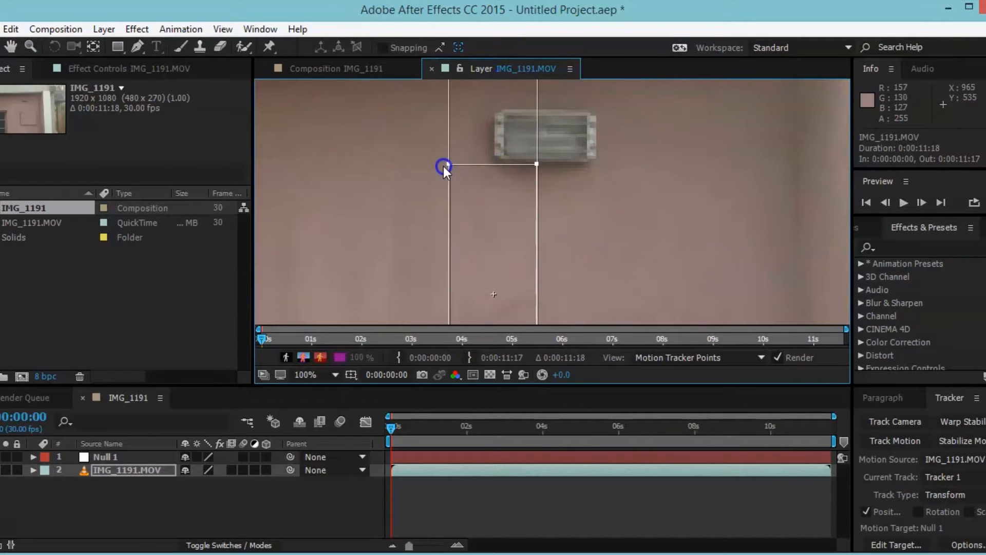
{"action": "left_click", "coordinate": [14, 29]}
{"action": "left_click", "coordinate": [26, 50]}
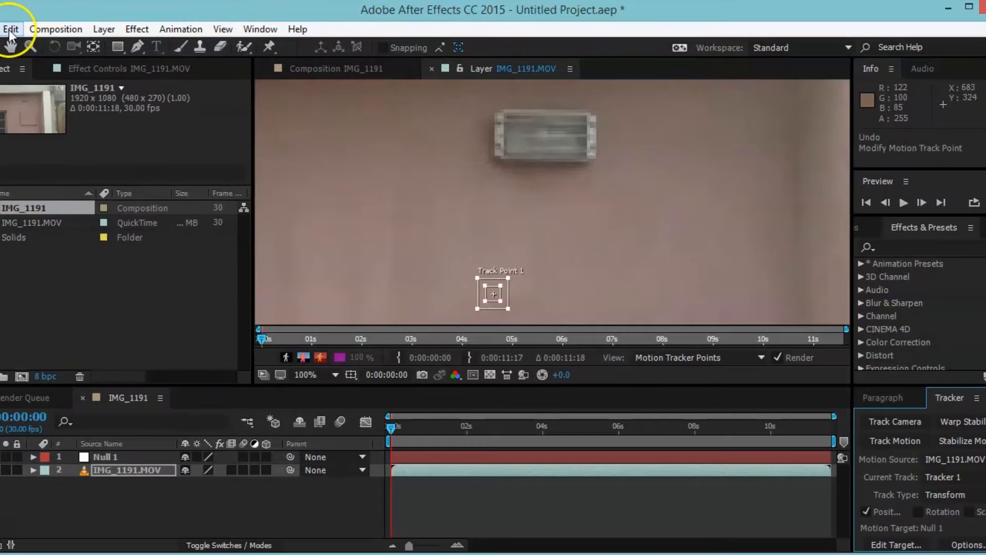
Place Track Point 1 on the upper-left corner of the wall fixture
{"action": "left_click_drag", "start_coordinate": [492, 293], "coordinate": [496, 122]}
{"action": "key", "text": "space"}
{"action": "left_click_drag", "start_coordinate": [562, 196], "coordinate": [527, 202]}
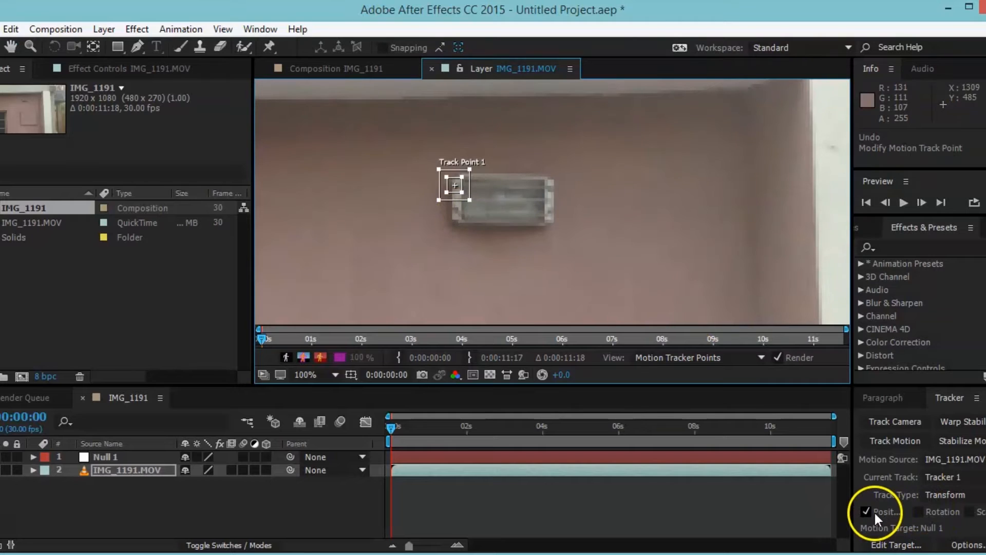
Add rotation tracking with Track Point 2 on the fixture's upper-right corner, and enlarge the feature and search regions of both track points
{"action": "left_click", "coordinate": [919, 510]}
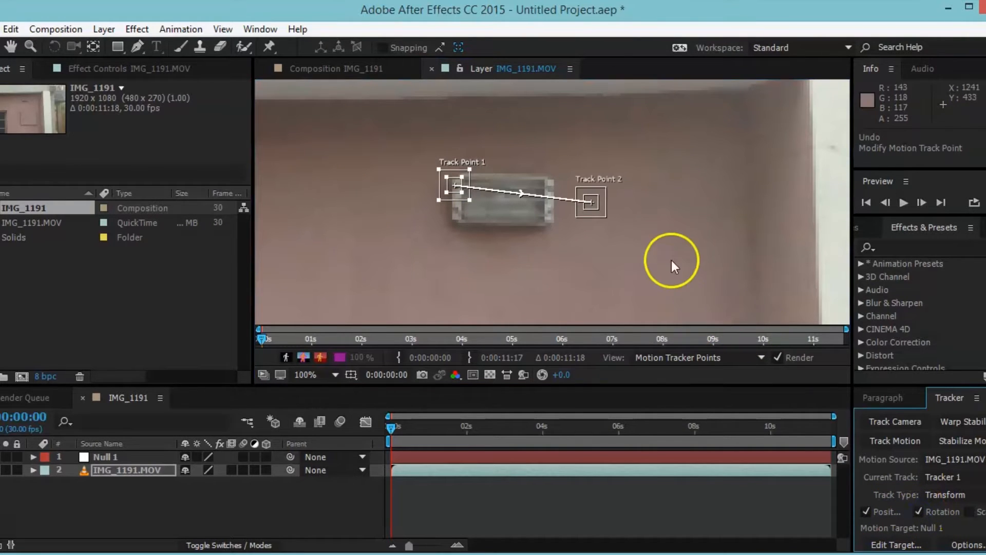
{"action": "left_click_drag", "start_coordinate": [595, 200], "coordinate": [562, 174]}
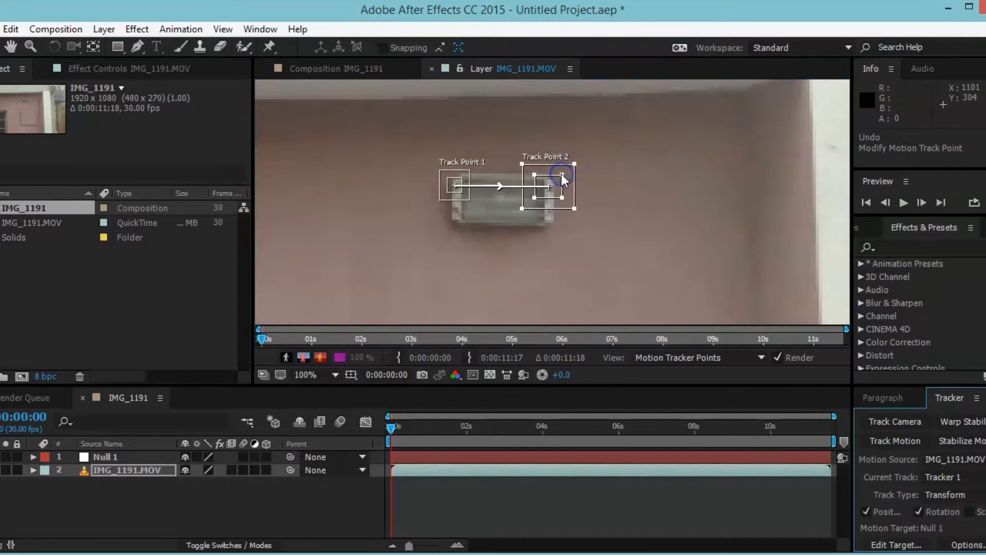
{"action": "left_click", "coordinate": [452, 179]}
{"action": "mouse_move", "coordinate": [469, 169]}
{"action": "left_mouse_down"}
{"action": "mouse_move", "coordinate": [477, 162]}
{"action": "mouse_move", "coordinate": [466, 174]}
{"action": "left_mouse_up"}
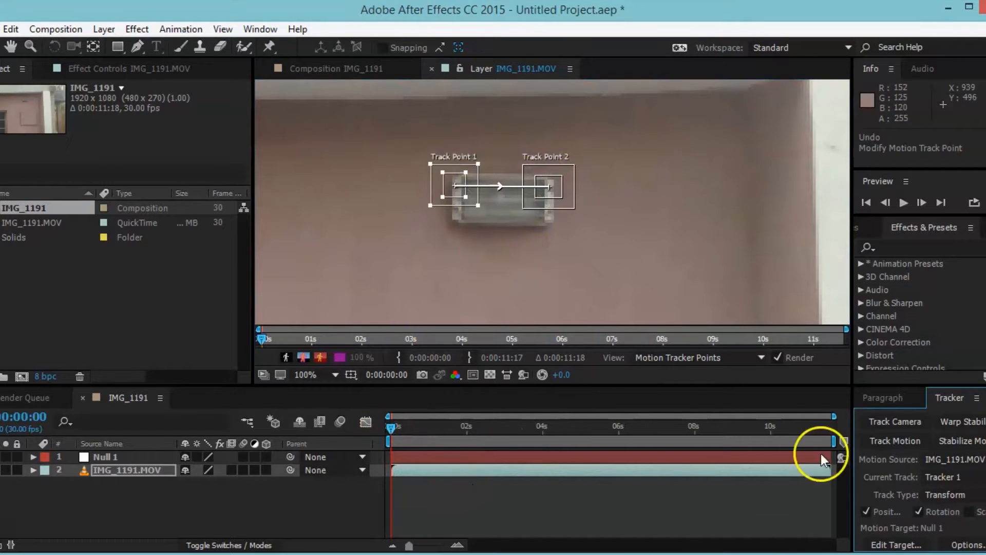
Analyze the motion of both track points forward through the whole clip
{"action": "left_click_drag", "start_coordinate": [879, 392], "coordinate": [874, 322]}
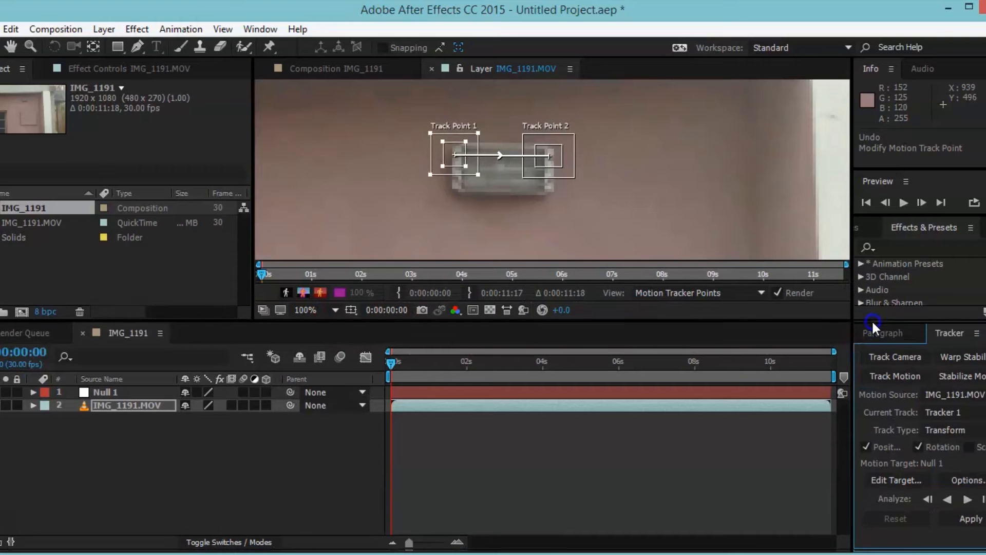
{"action": "left_click", "coordinate": [968, 502]}
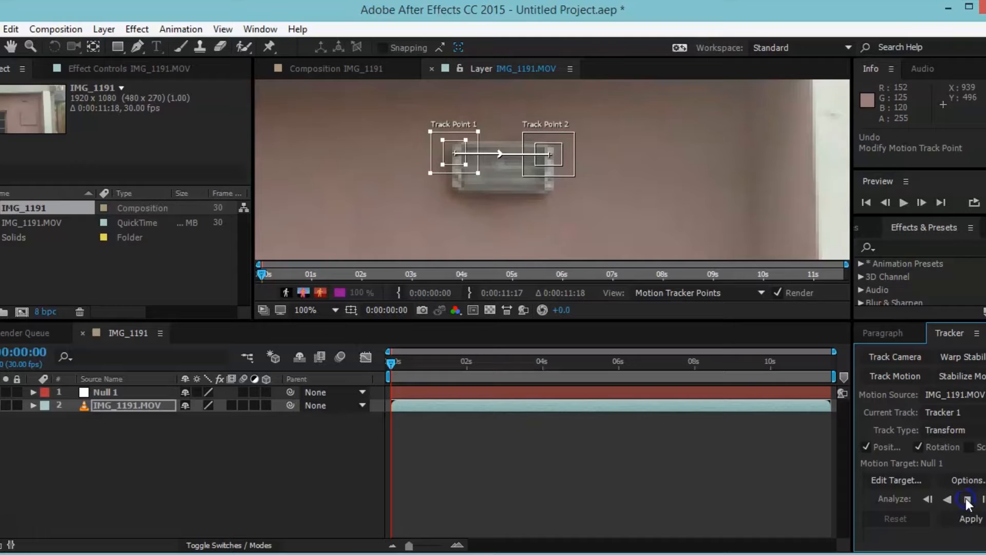
{"action": "left_click", "coordinate": [625, 147]}
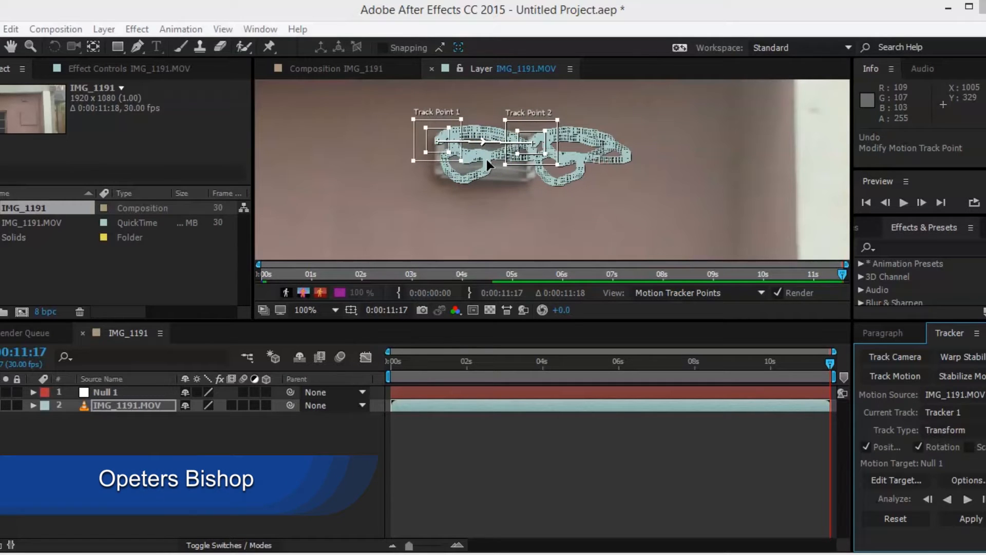
{"action": "left_click", "coordinate": [511, 132]}
{"action": "left_click", "coordinate": [315, 227]}
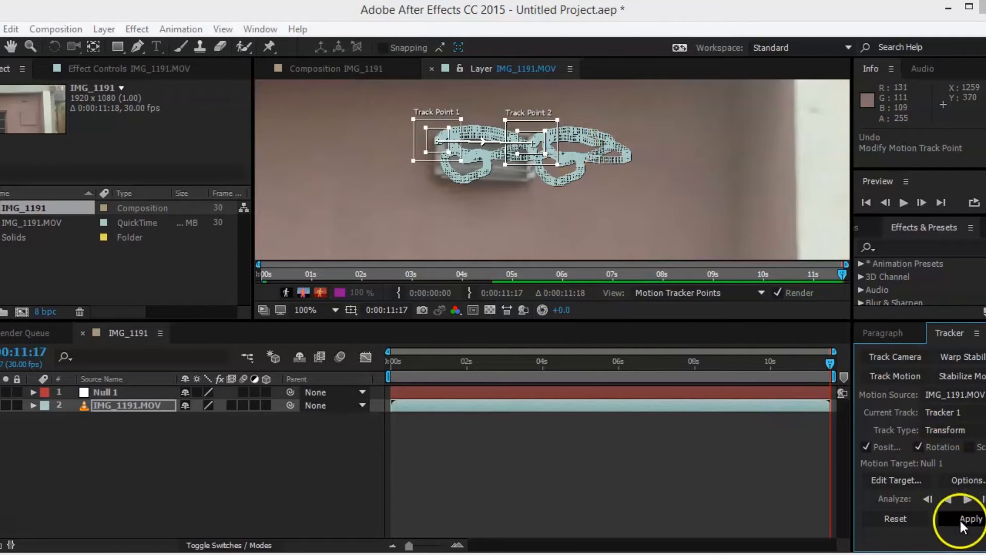
Confirm Null 1 as the motion target and apply the tracking data in the X and Y dimensions
{"action": "left_click", "coordinate": [896, 480]}
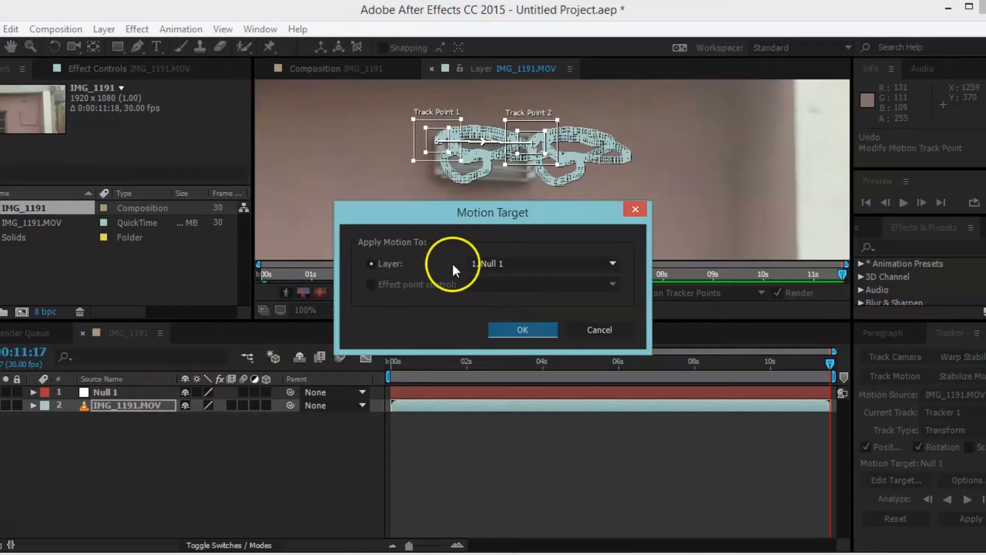
{"action": "left_click", "coordinate": [527, 328]}
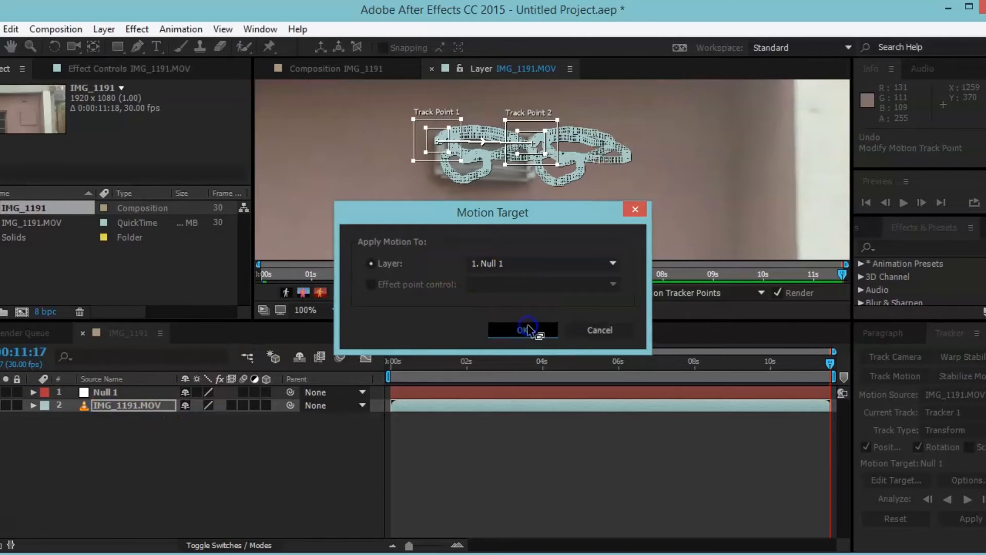
{"action": "left_click", "coordinate": [971, 519]}
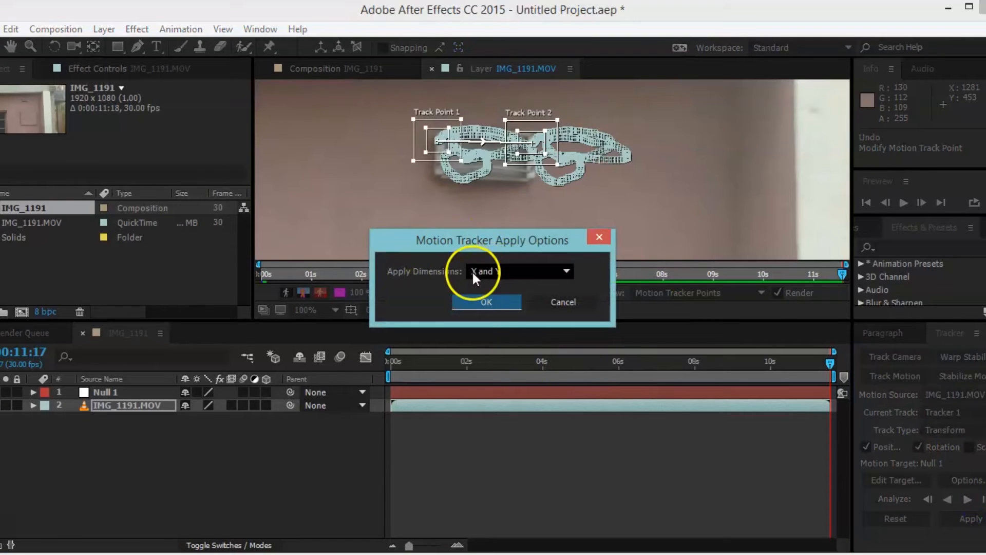
{"action": "left_click", "coordinate": [485, 301]}
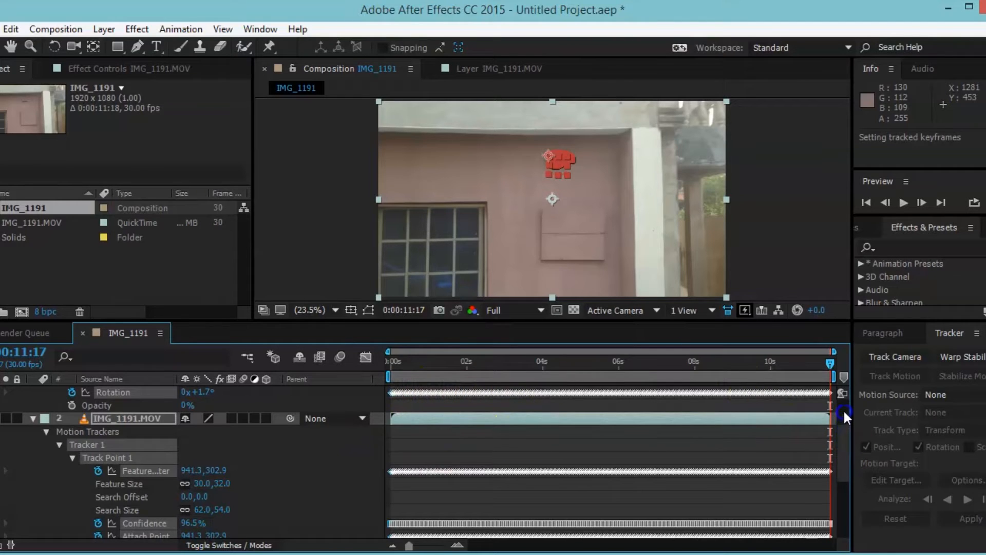
Review the tracking keyframes on Null 1 and the footage layer, and collapse both layers' properties
{"action": "scroll", "coordinate": [843, 409], "scroll_direction": "up", "scroll_amount": 3}
{"action": "scroll", "coordinate": [846, 426], "scroll_direction": "down", "scroll_amount": 2}
{"action": "scroll", "coordinate": [846, 426], "scroll_direction": "down", "scroll_amount": 5}
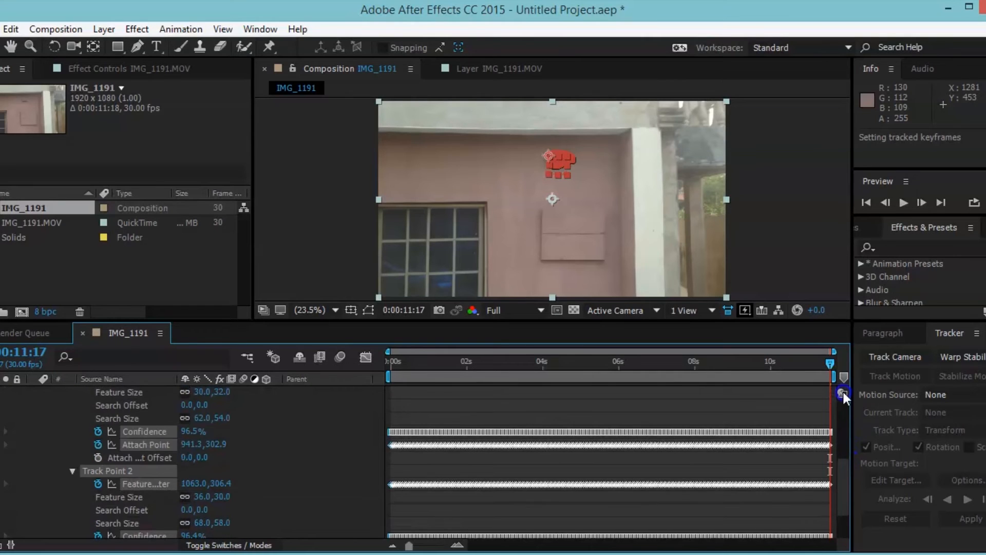
{"action": "scroll", "coordinate": [843, 395], "scroll_direction": "up", "scroll_amount": 6}
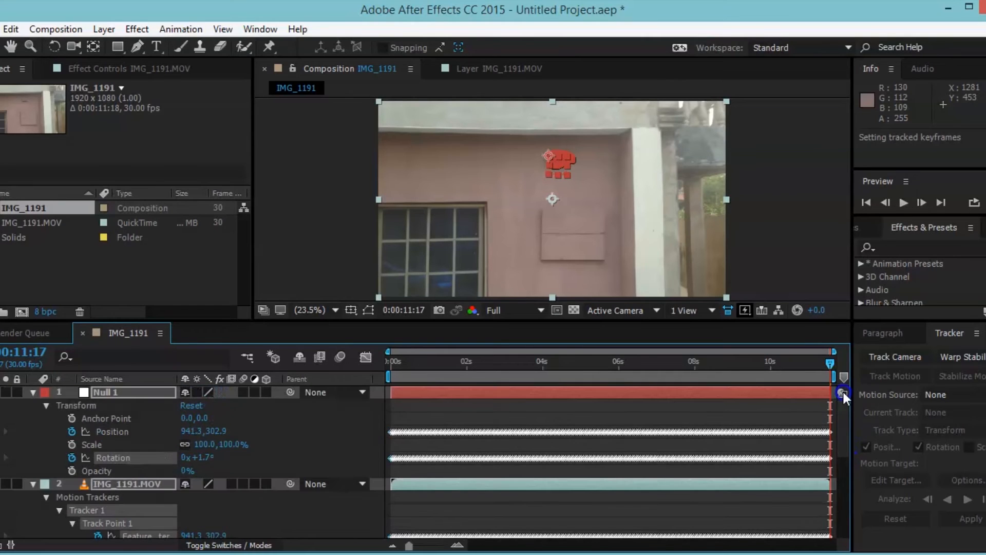
{"action": "left_click", "coordinate": [33, 392]}
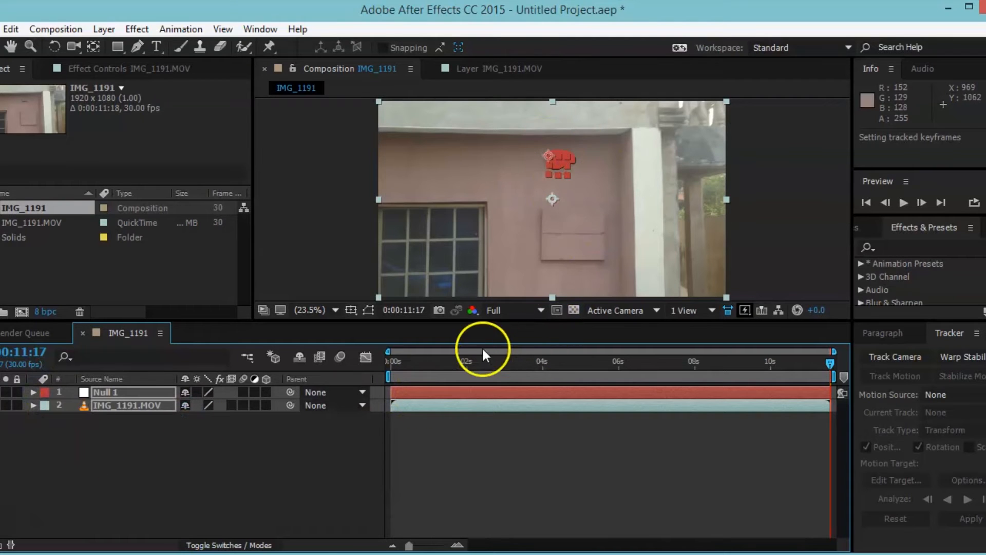
Return to the first frame and create a text layer reading "bishop" on the wall near the small fixture
{"action": "left_click", "coordinate": [489, 365]}
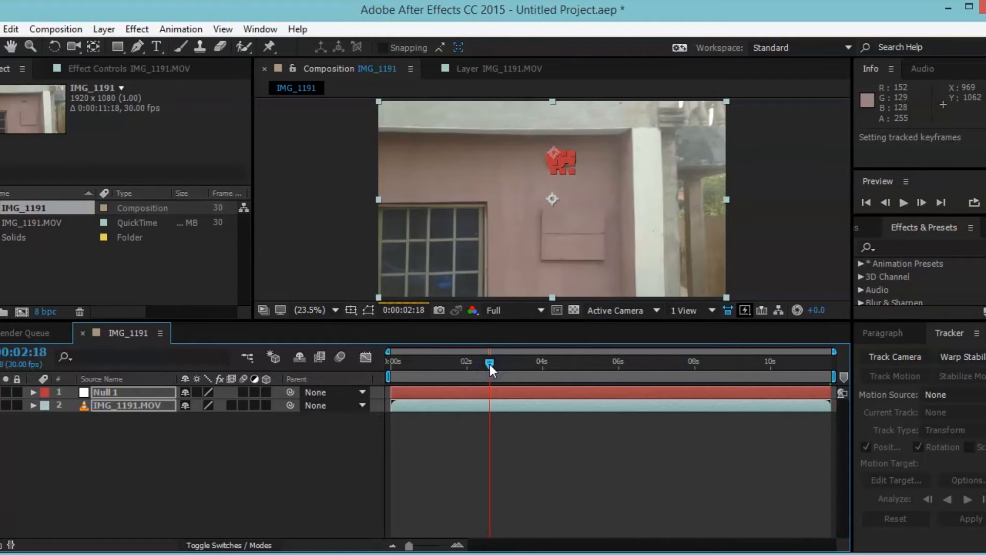
{"action": "left_click_drag", "start_coordinate": [489, 365], "coordinate": [387, 359]}
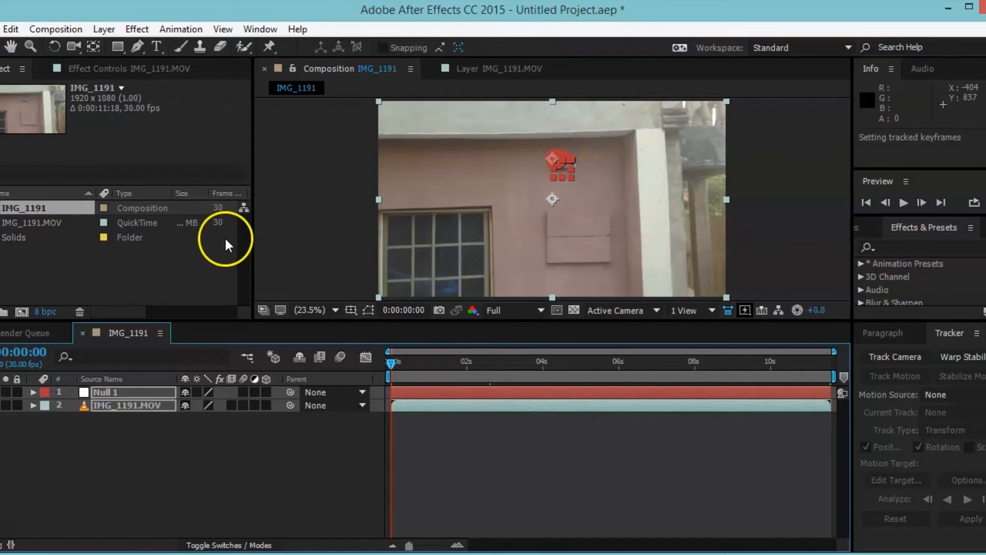
{"action": "left_click", "coordinate": [157, 47]}
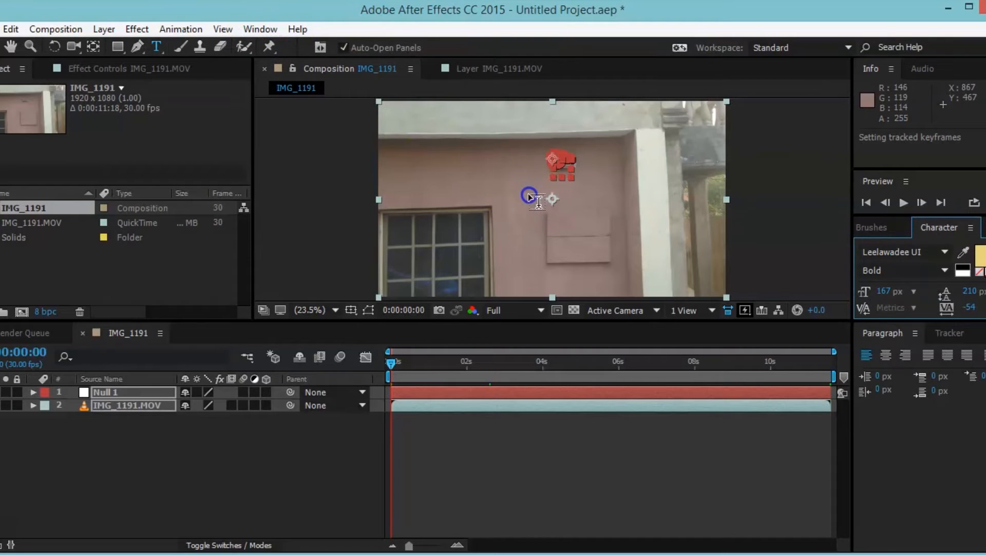
{"action": "left_click", "coordinate": [541, 195]}
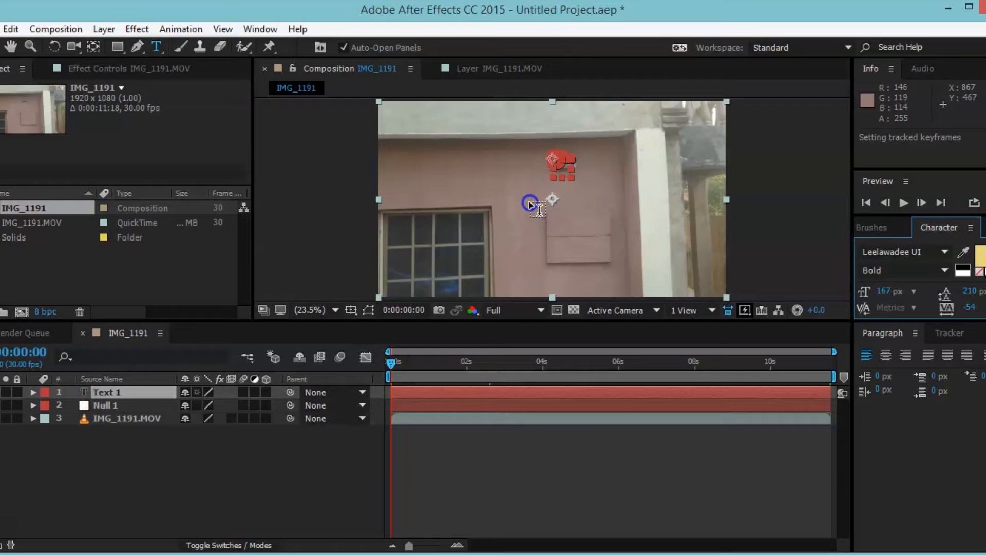
{"action": "left_click", "coordinate": [530, 198]}
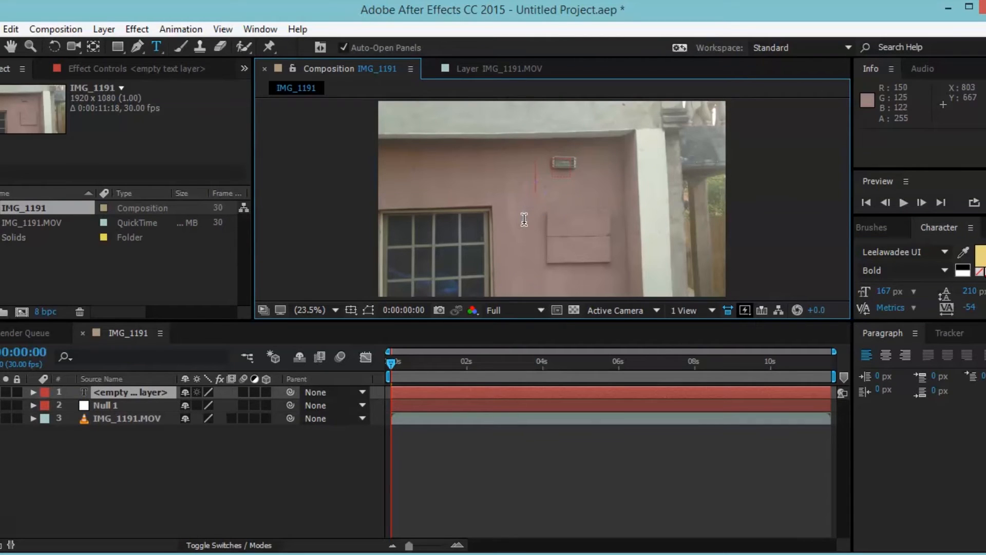
{"action": "type", "text": "b"}
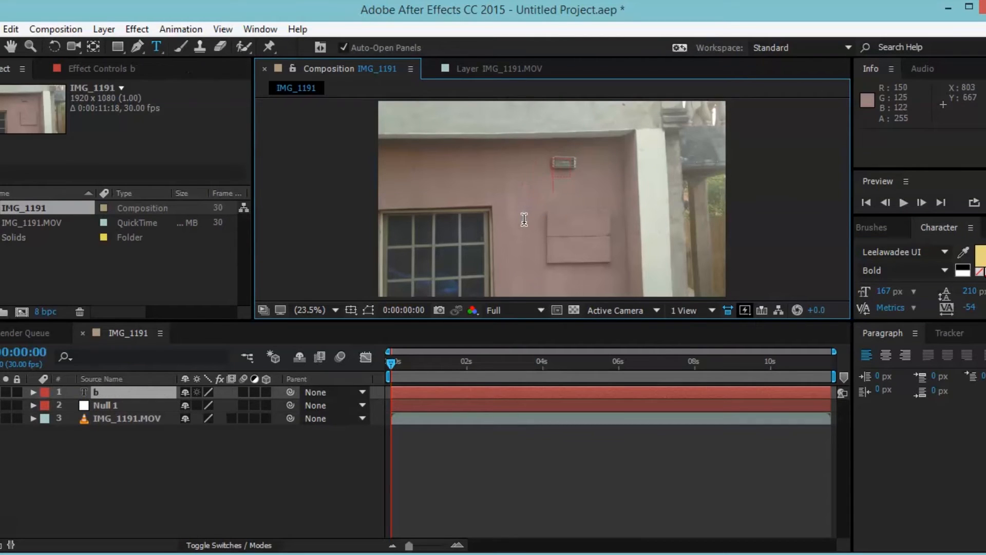
{"action": "type", "text": "ishop"}
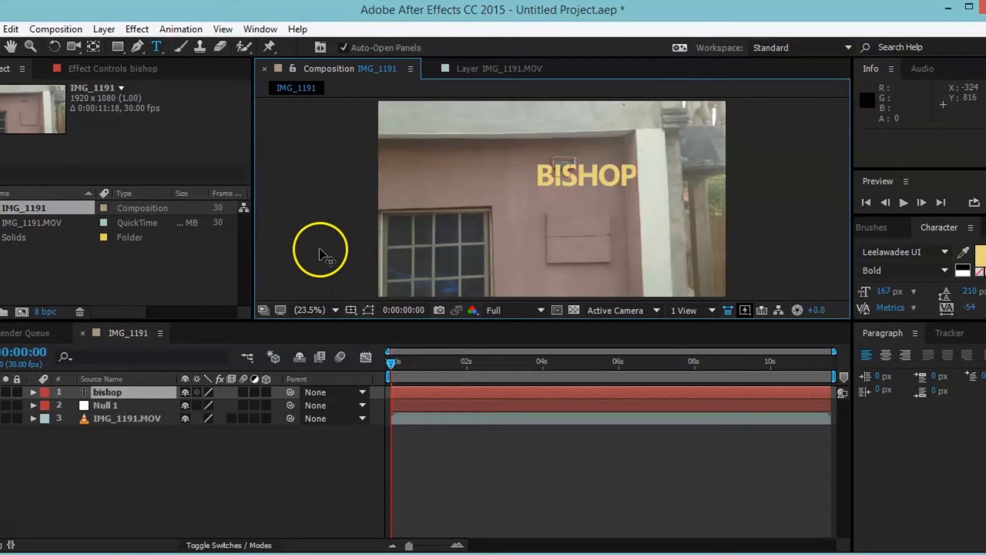
Move the bishop text straight down by about 60 px so it sits just below the wall fixture
{"action": "left_click", "coordinate": [3, 46]}
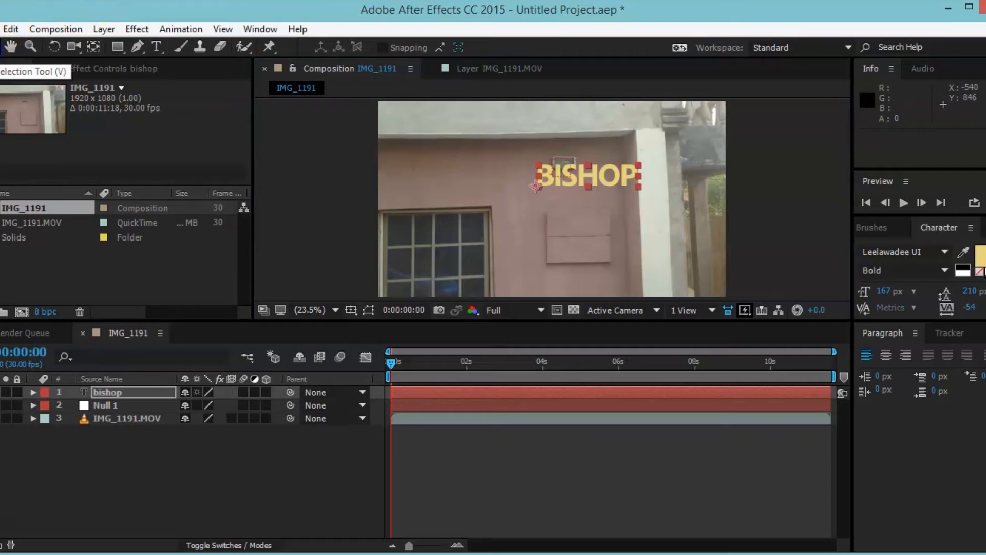
{"action": "left_click", "coordinate": [608, 177]}
{"action": "left_click_drag", "start_coordinate": [607, 175], "coordinate": [608, 188]}
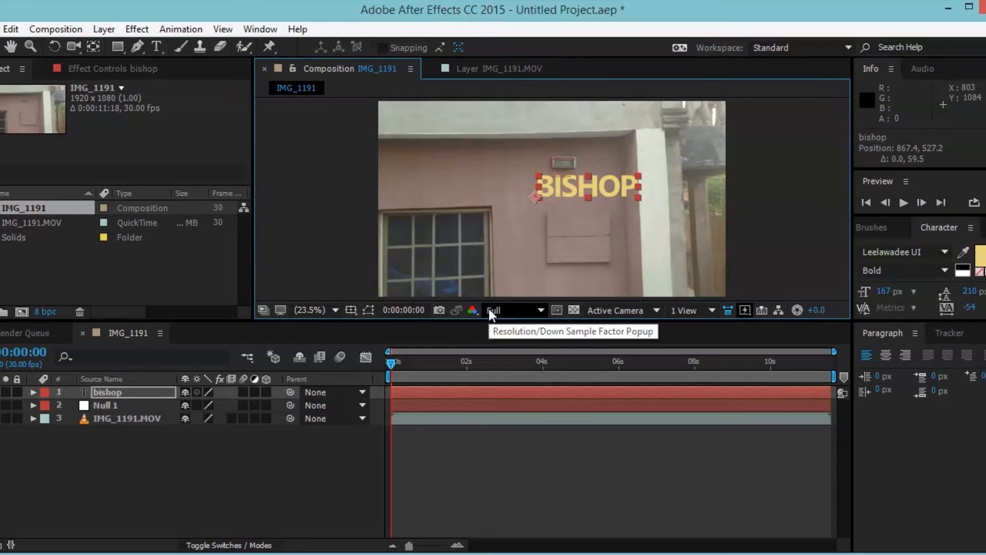
Preview the composition with the unparented text and return to the first frame
{"action": "key", "text": "space"}
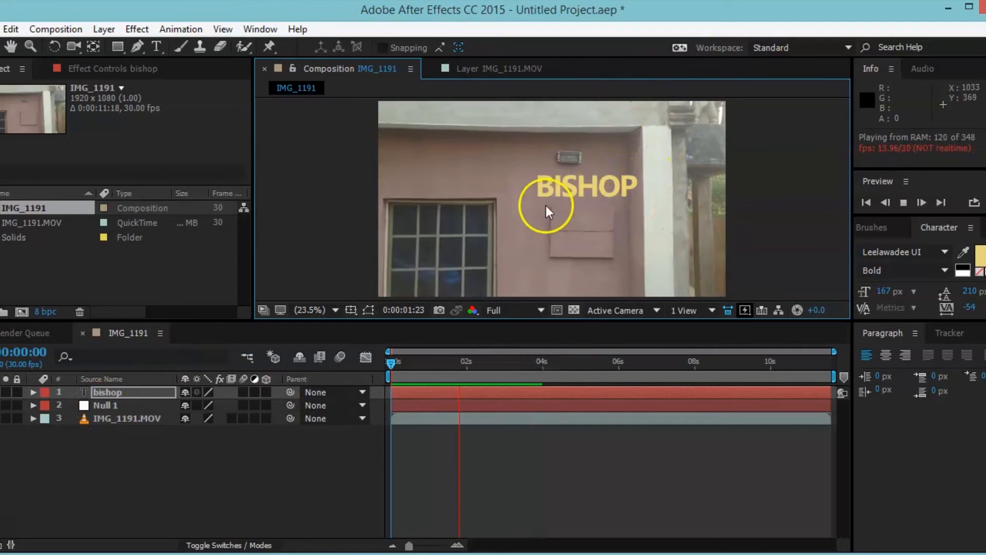
{"action": "key", "text": "space"}
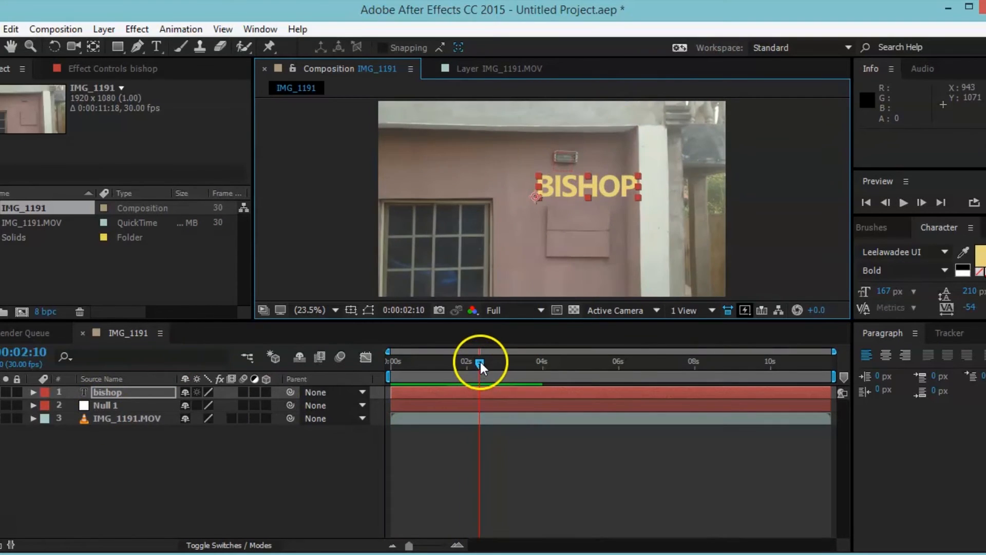
{"action": "left_click_drag", "start_coordinate": [479, 362], "coordinate": [375, 387]}
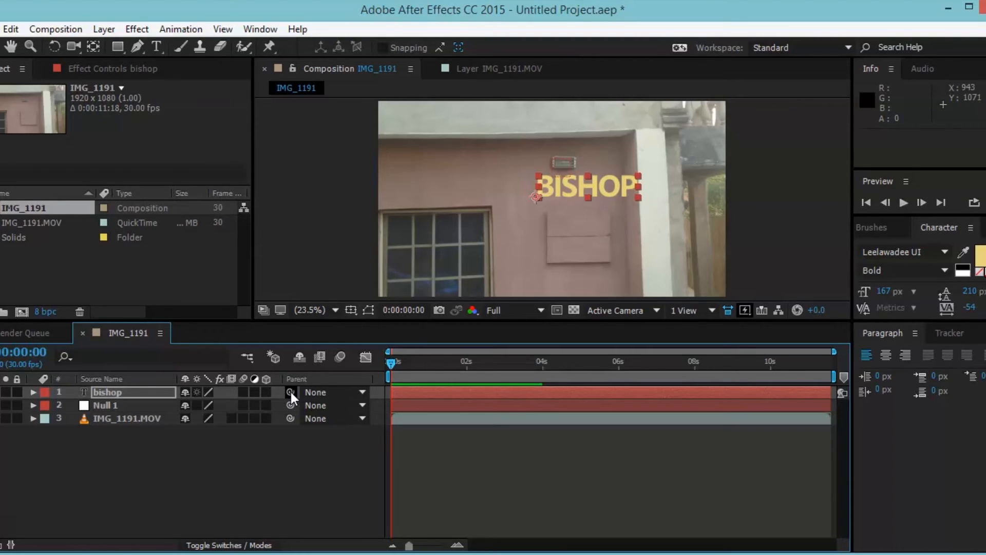
Parent the bishop text layer to Null 1 and preview the composition to check how the text follows the wall
{"action": "left_click_drag", "start_coordinate": [291, 392], "coordinate": [116, 406]}
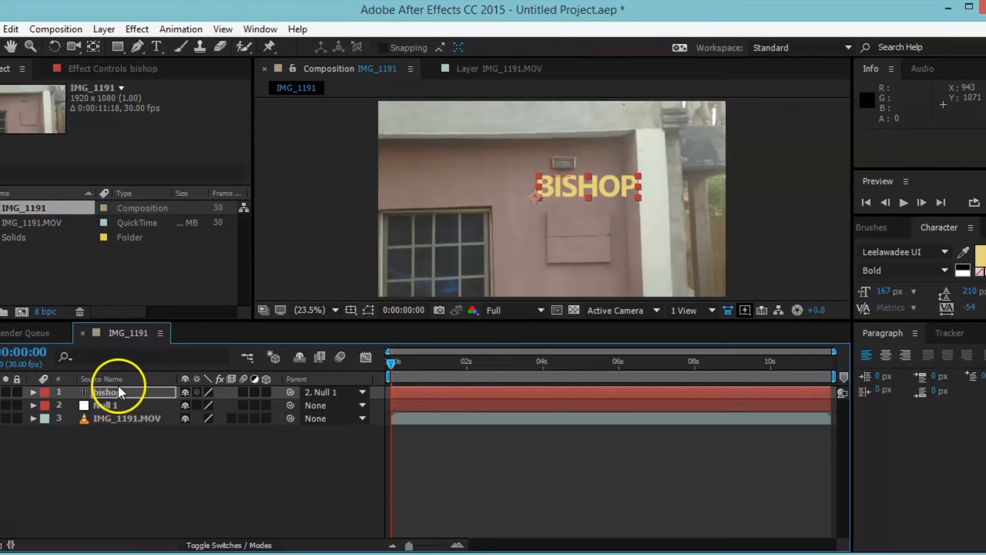
{"action": "left_click", "coordinate": [493, 332]}
{"action": "key", "text": "space"}
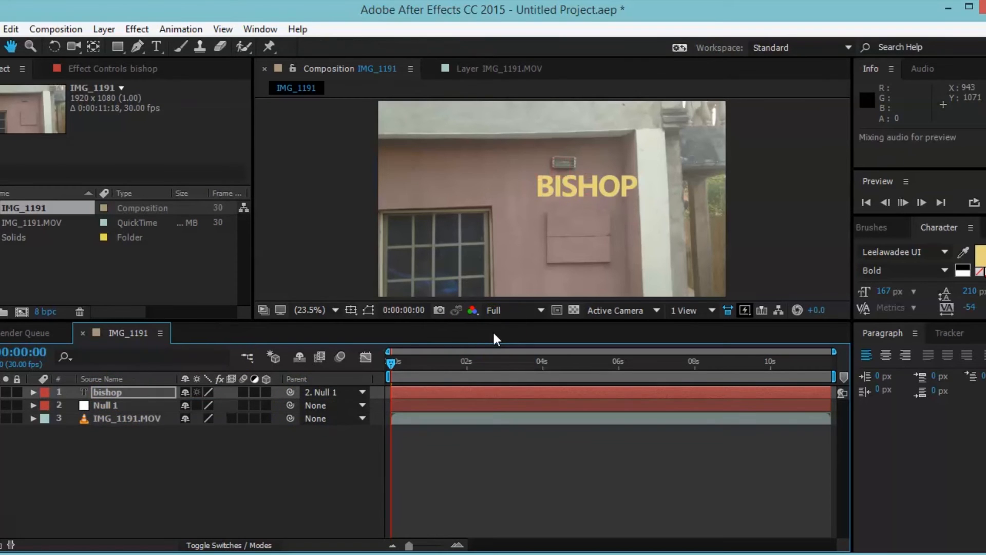
{"action": "left_click", "coordinate": [534, 352]}
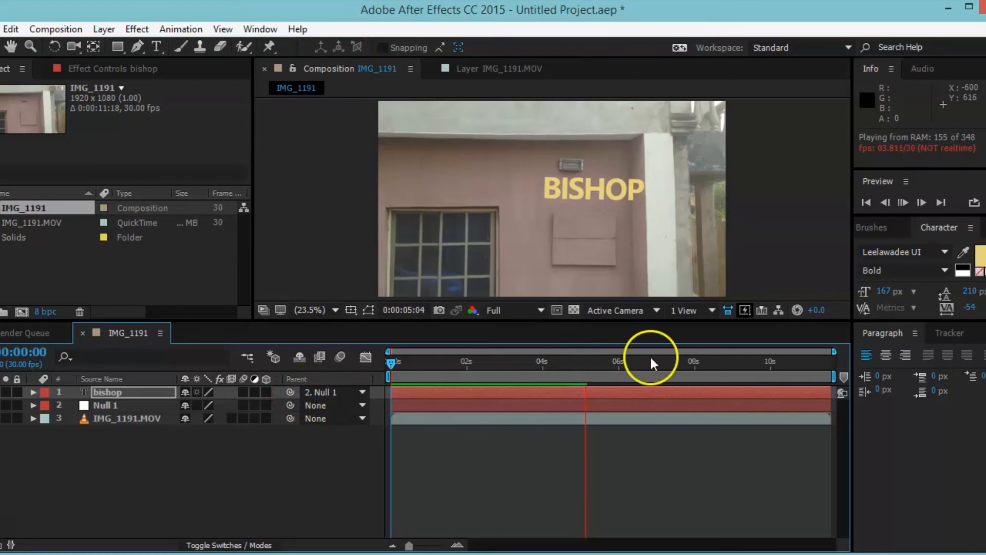
{"action": "left_click", "coordinate": [607, 414]}
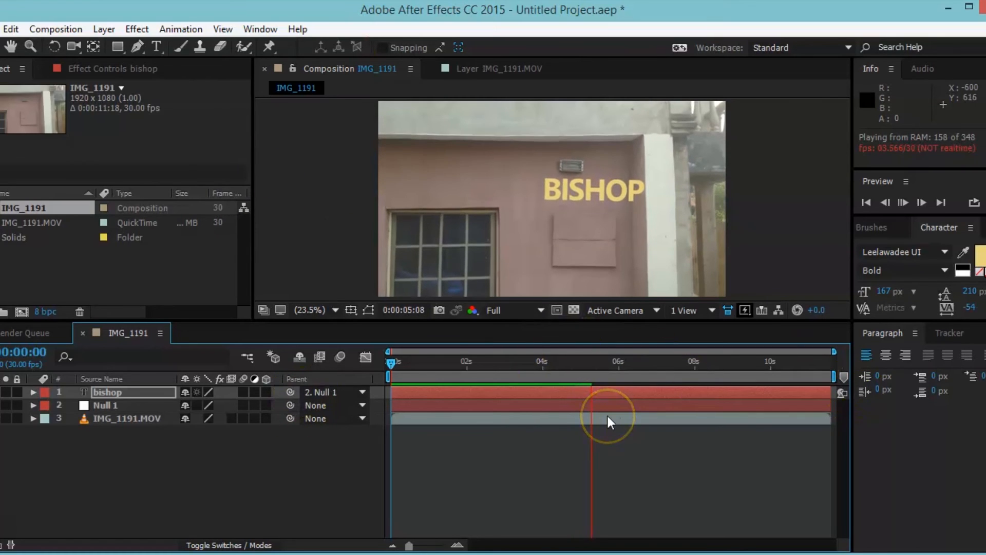
{"action": "left_click", "coordinate": [581, 195]}
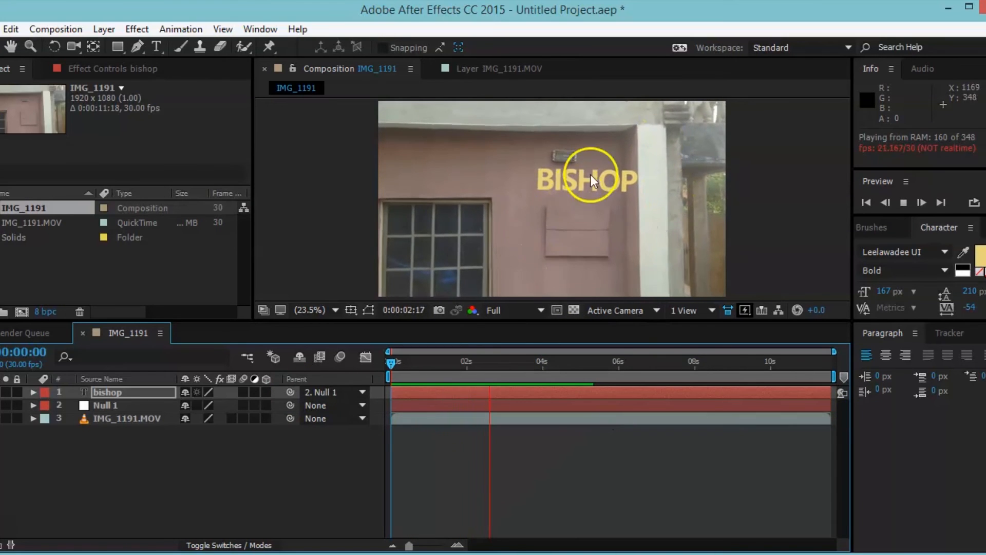